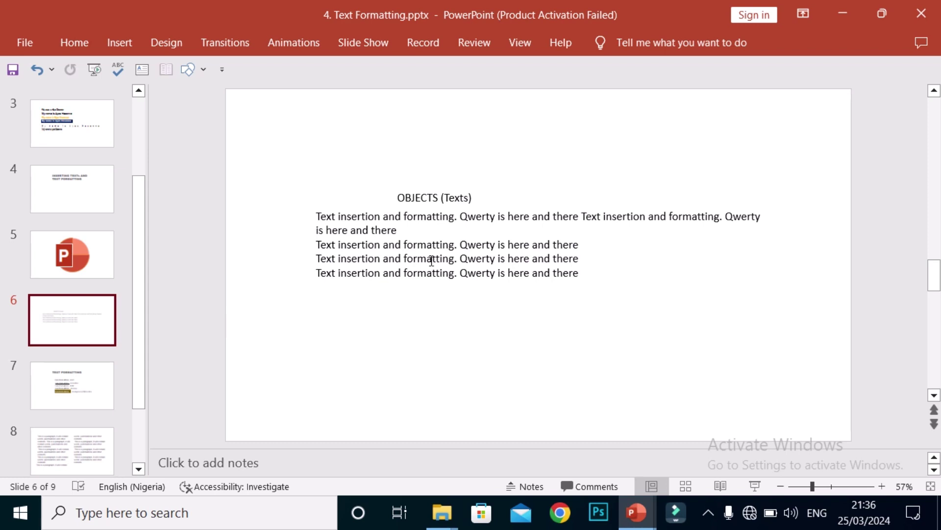
Add a full stop at the end of the first paragraph, after "is here and there"
click(399, 230)
text(.)
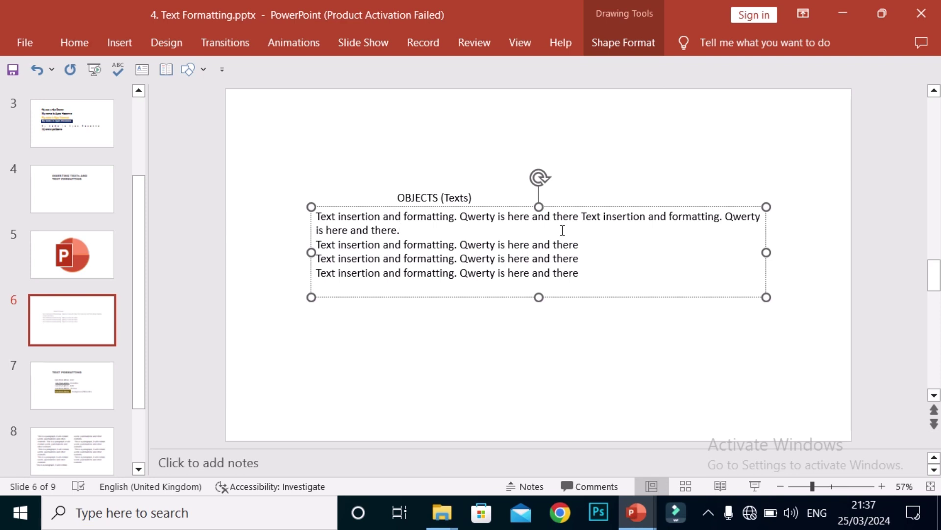
click(448, 189)
click(342, 177)
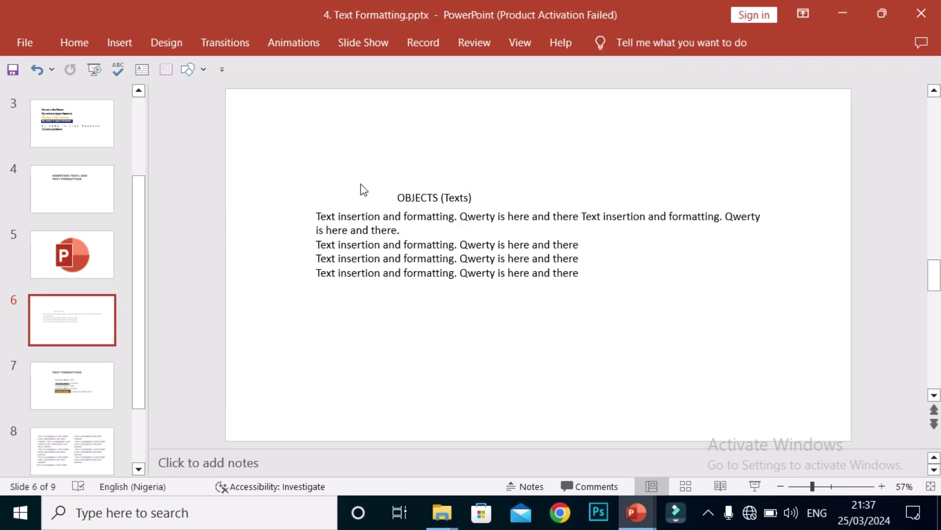
click(441, 198)
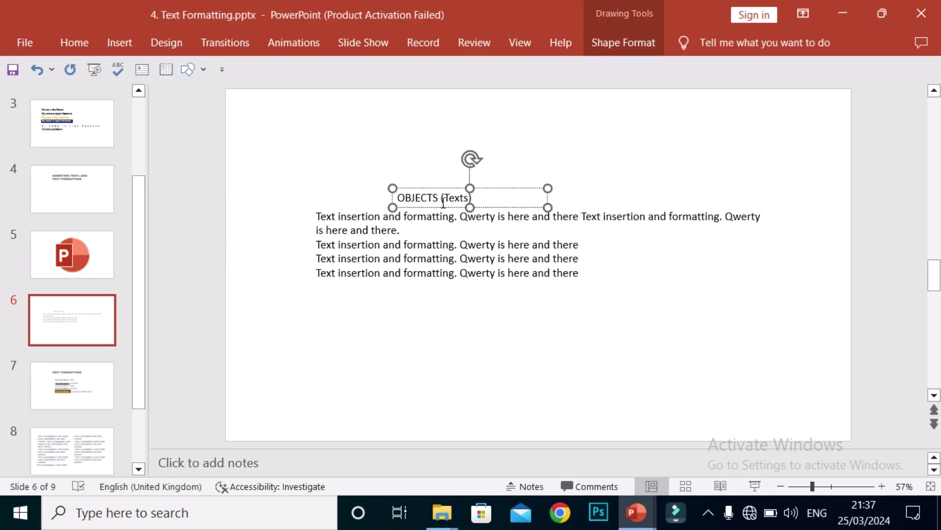
click(427, 258)
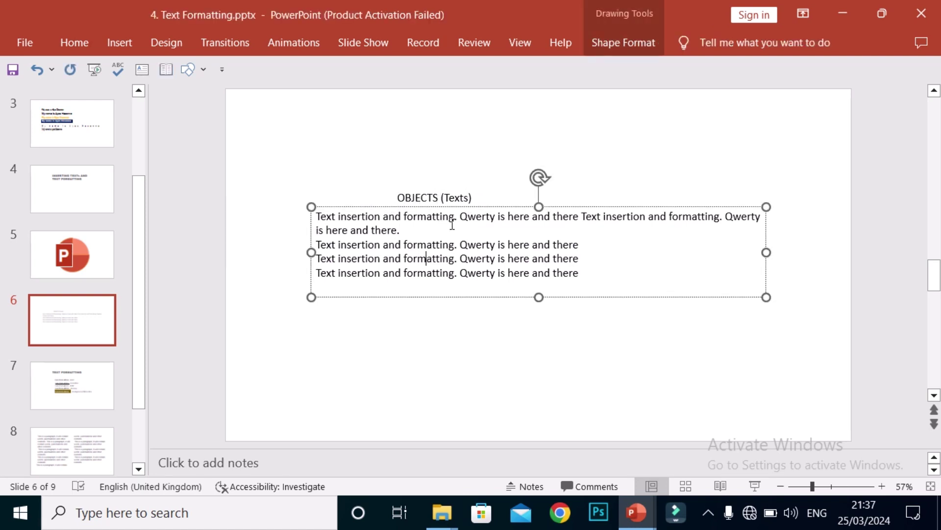
click(344, 182)
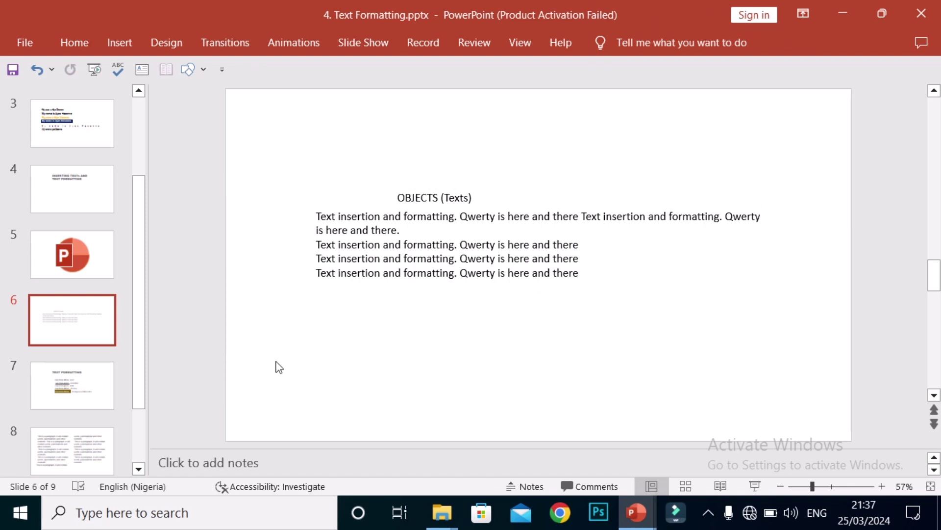
click(453, 196)
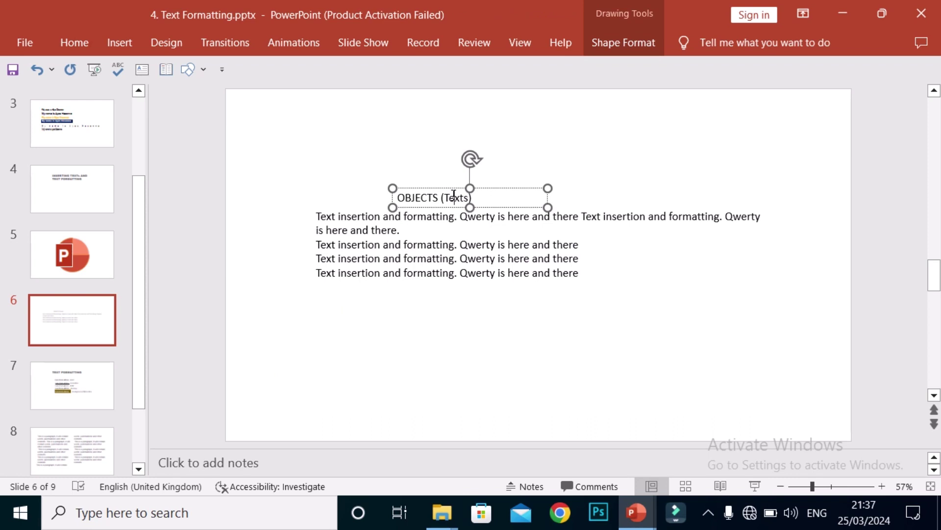
triple_click(454, 196)
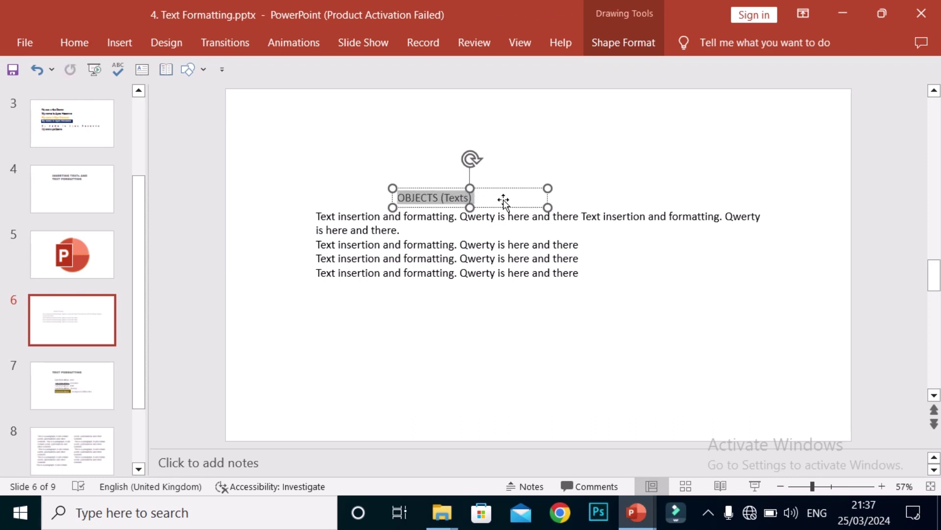
click(446, 325)
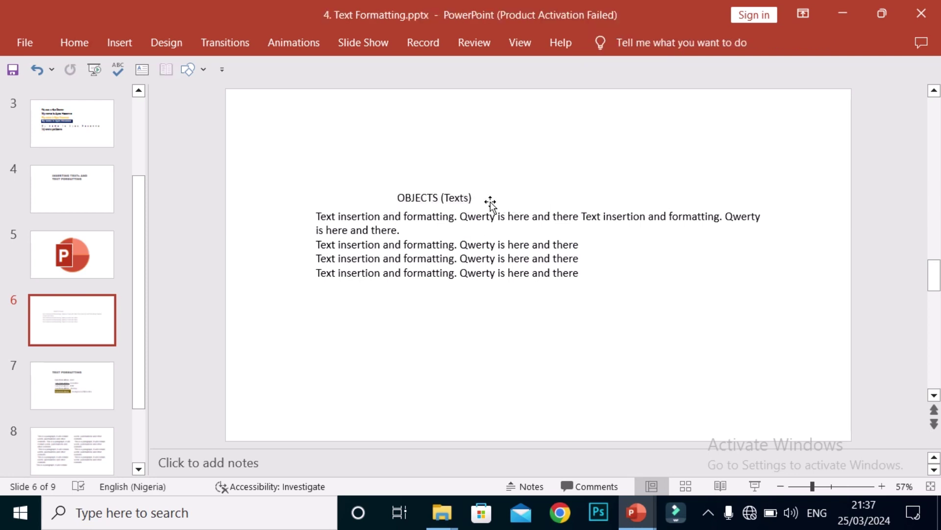
Change the font of the heading "OBJECTS (Texts)" to Arial Black
click(464, 197)
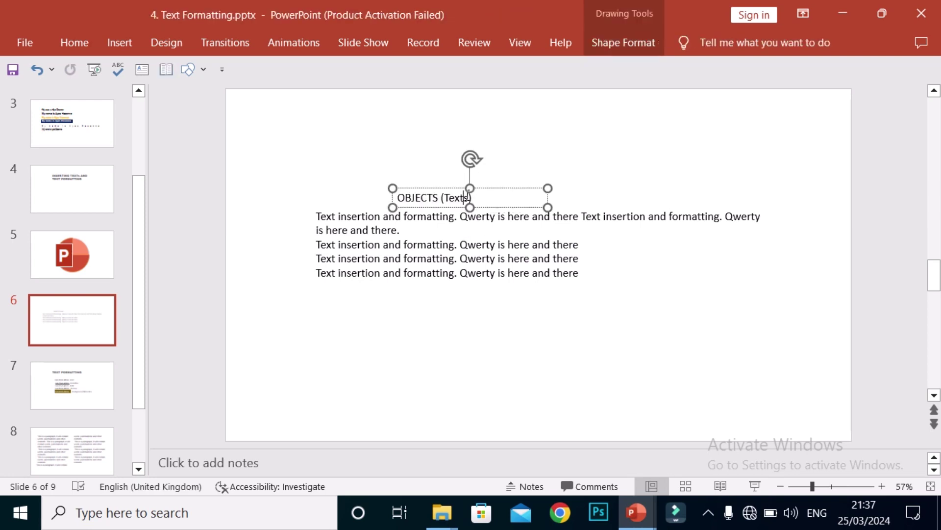
triple_click(467, 197)
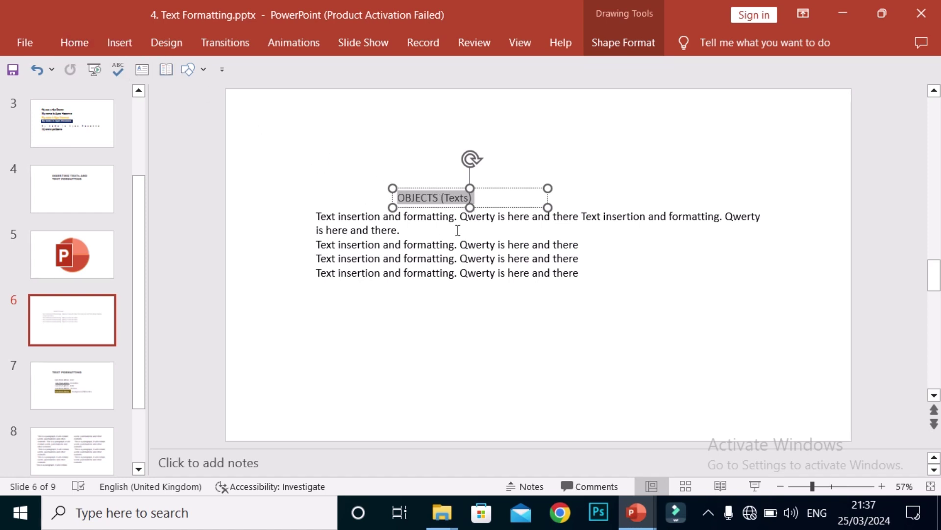
click(77, 44)
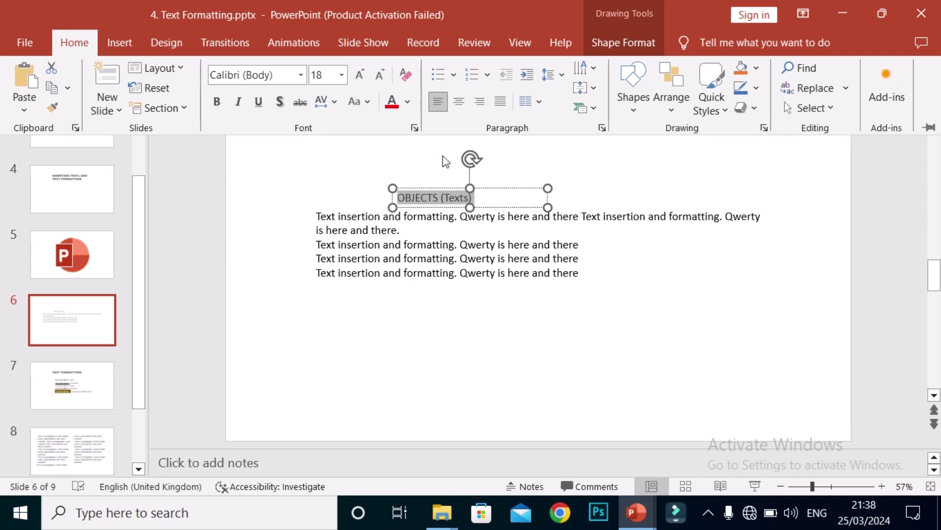
click(301, 75)
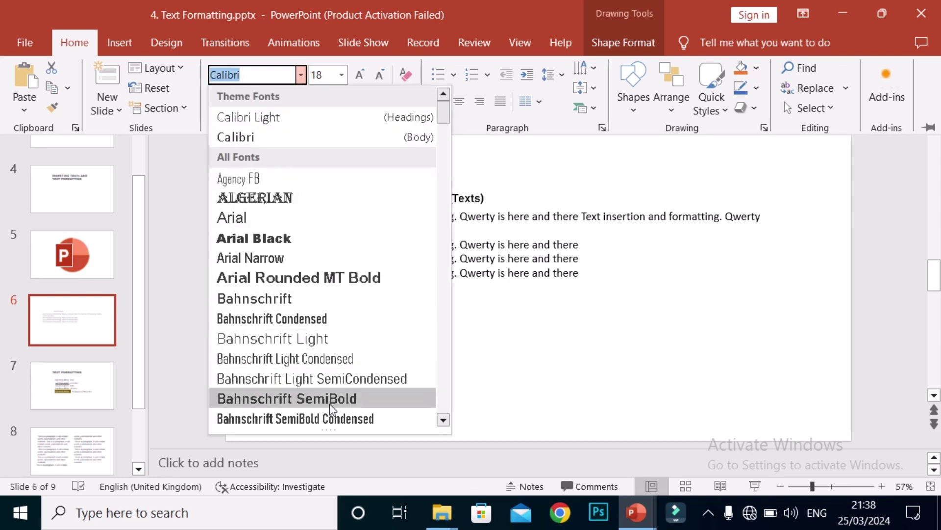
mouse_move(444, 113)
mouse_down()
mouse_move(443, 421)
mouse_move(417, 335)
mouse_move(423, 183)
mouse_move(440, 101)
mouse_up()
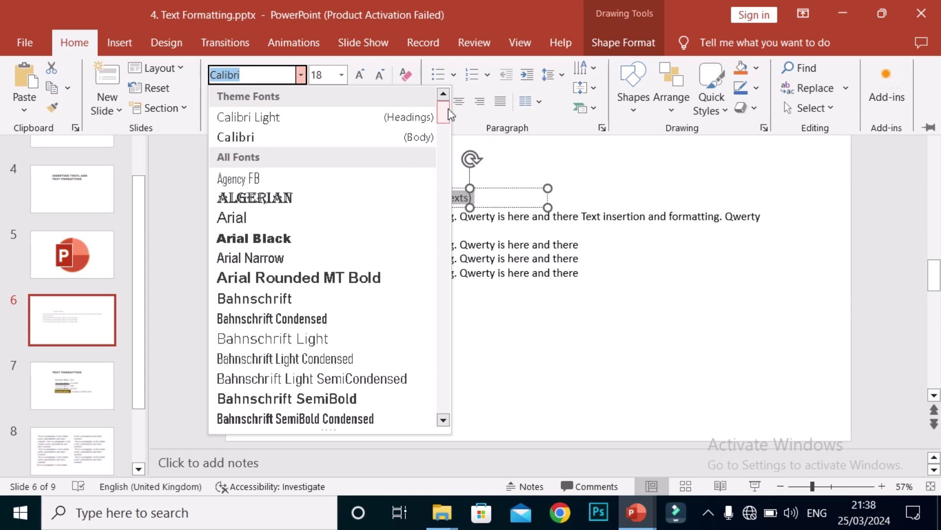
mouse_move(448, 108)
mouse_down()
mouse_move(443, 152)
mouse_move(453, 94)
mouse_up()
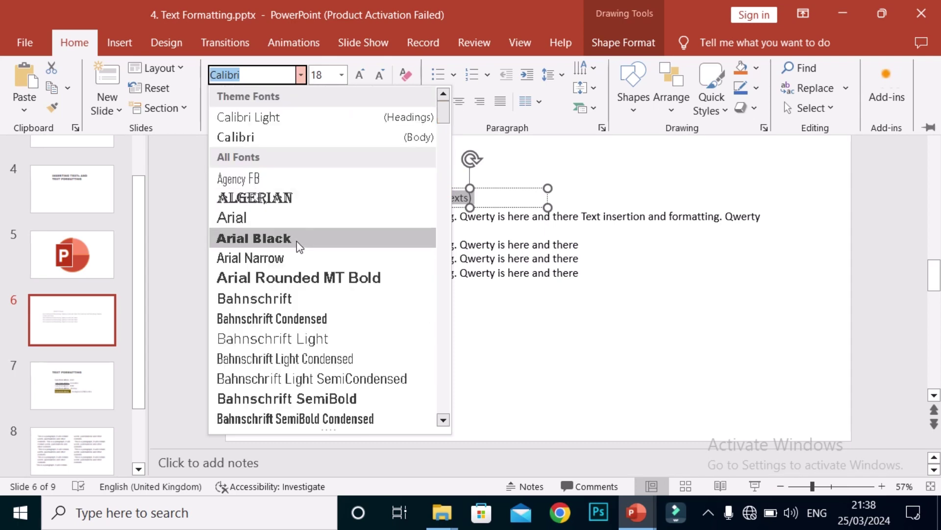
click(331, 244)
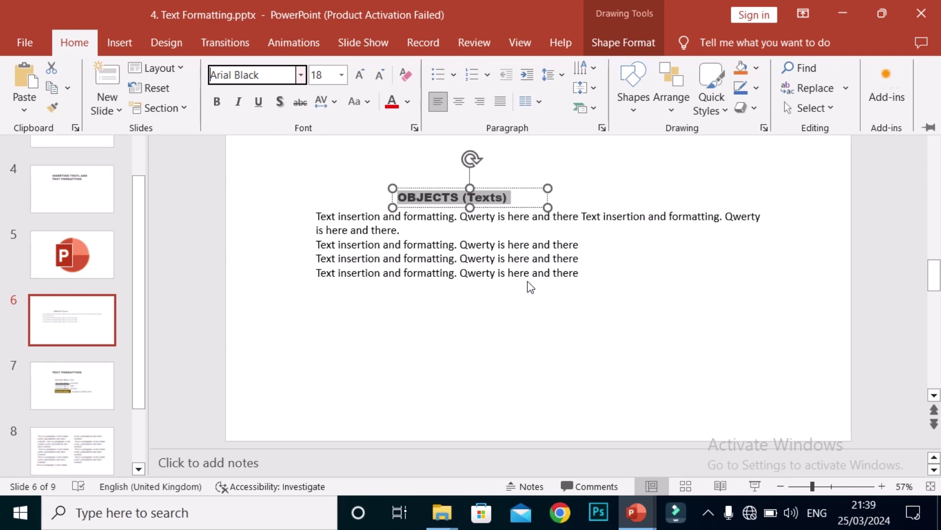
key(ctrl+F1)
click(501, 324)
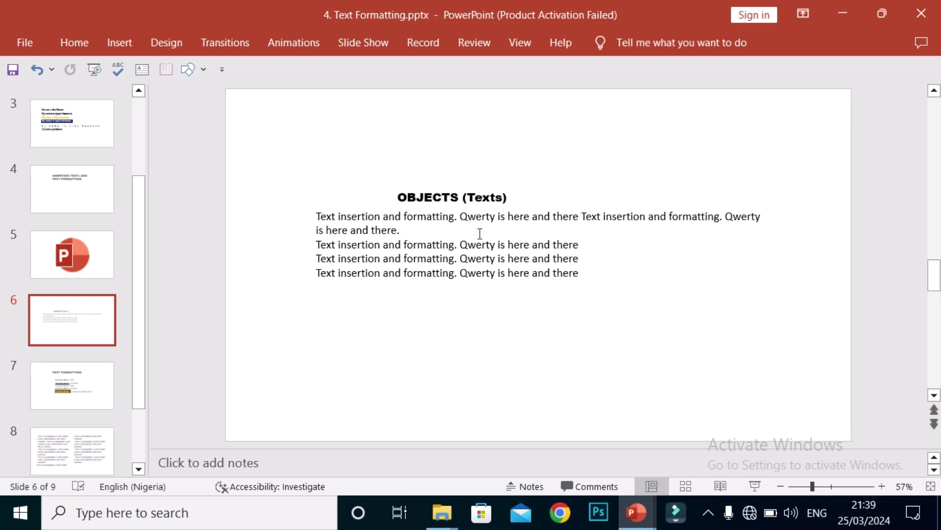
Set the font size of the heading "OBJECTS (Texts)" to 20
click(438, 202)
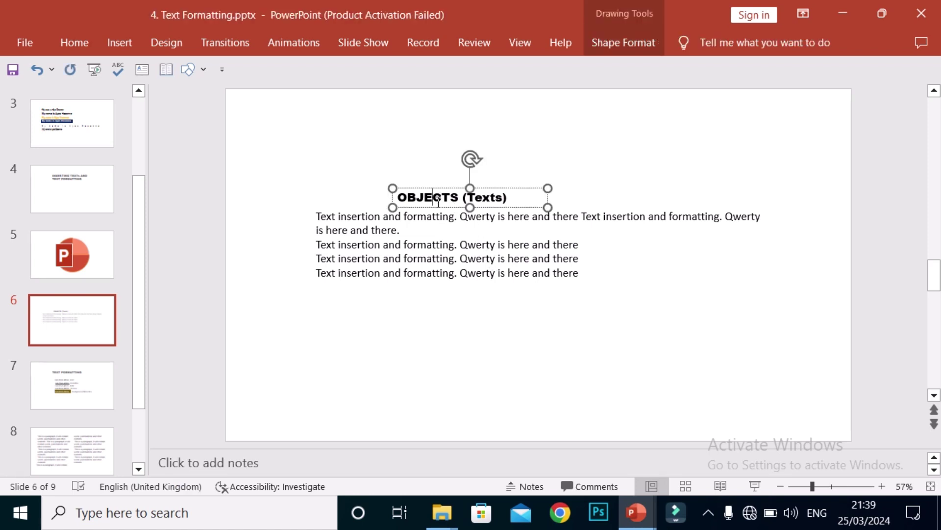
triple_click(438, 202)
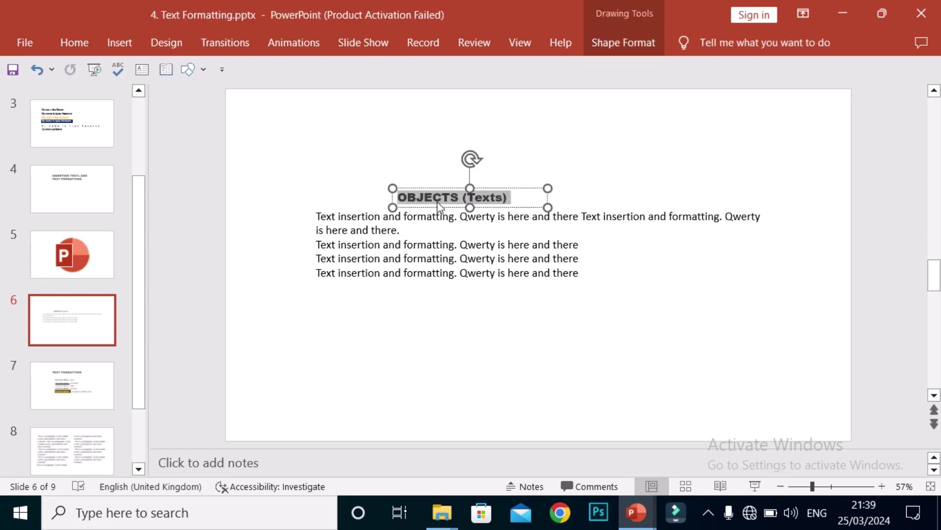
click(73, 42)
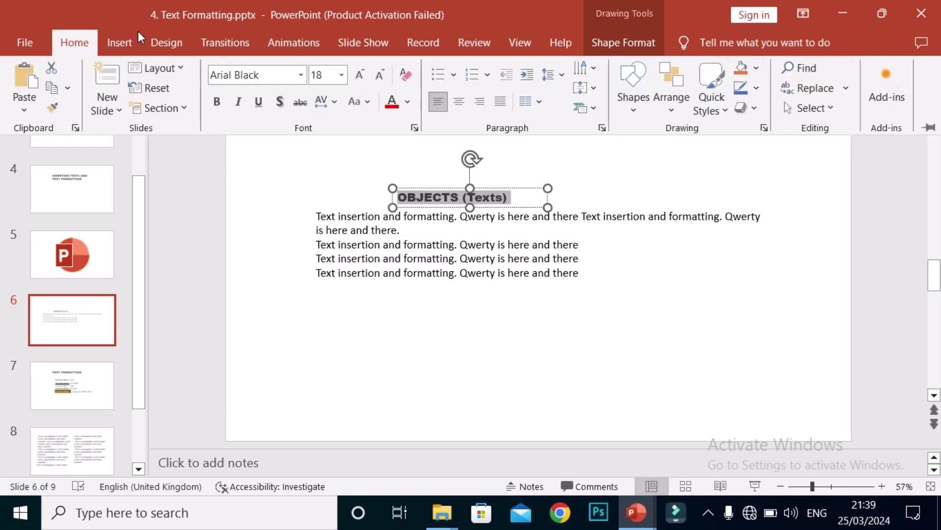
click(343, 75)
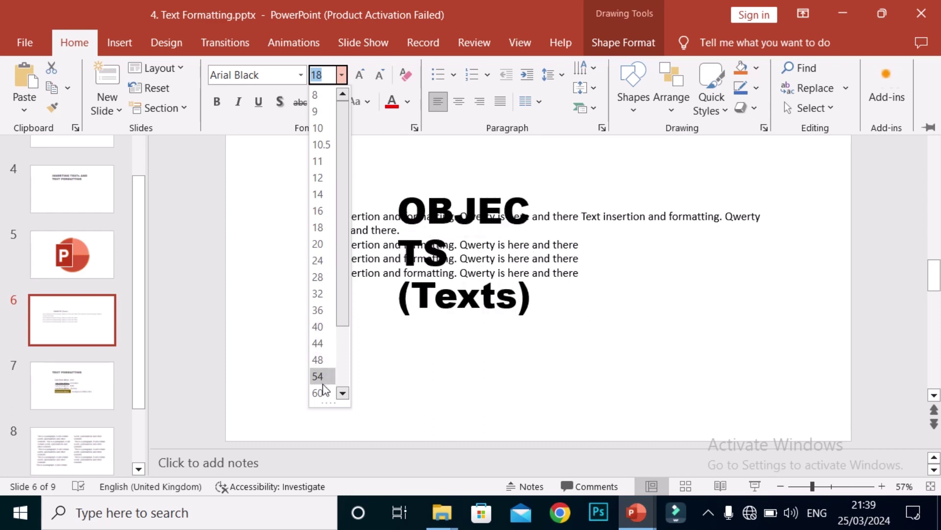
click(316, 245)
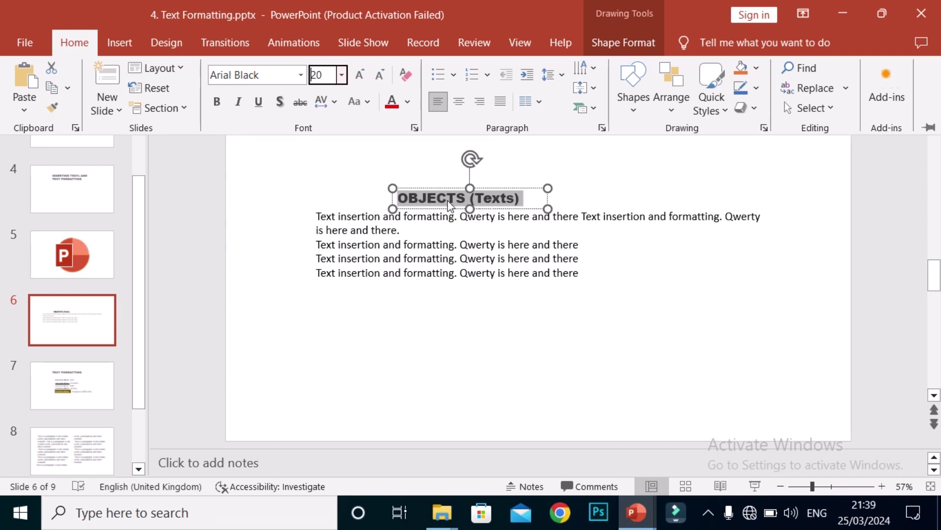
Switch the heading's font to Arial and make it bold
click(216, 105)
click(300, 75)
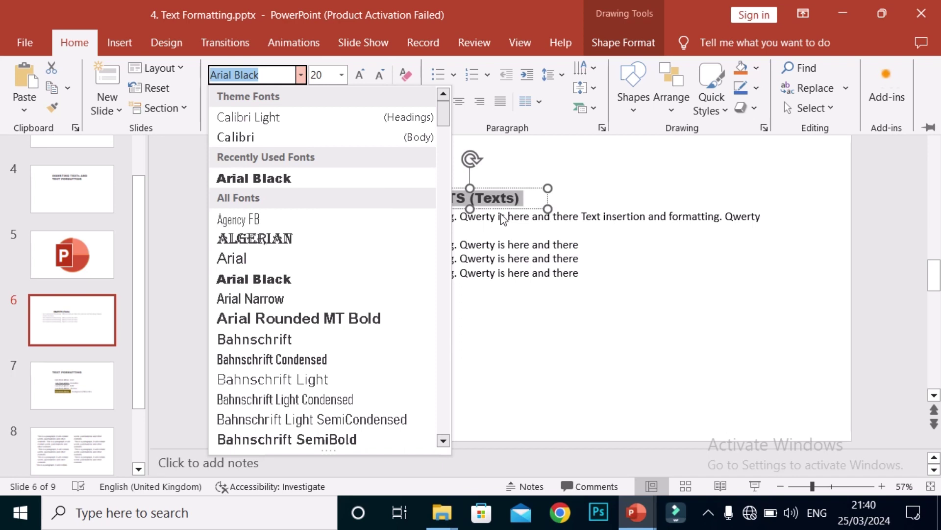
key(Escape)
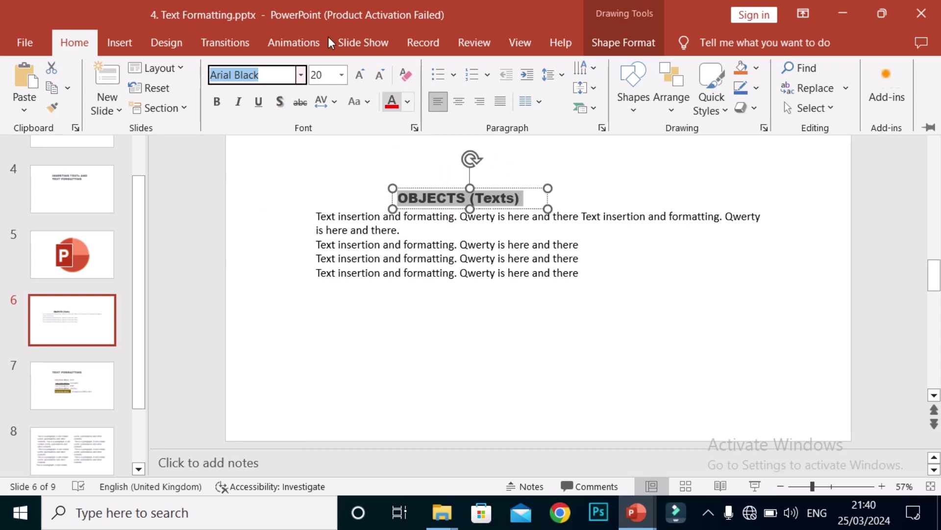
click(302, 76)
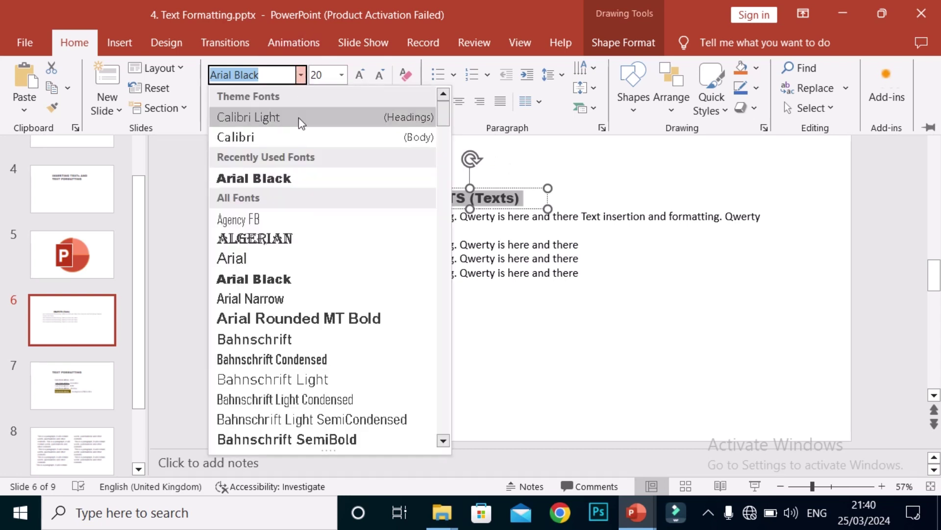
click(297, 263)
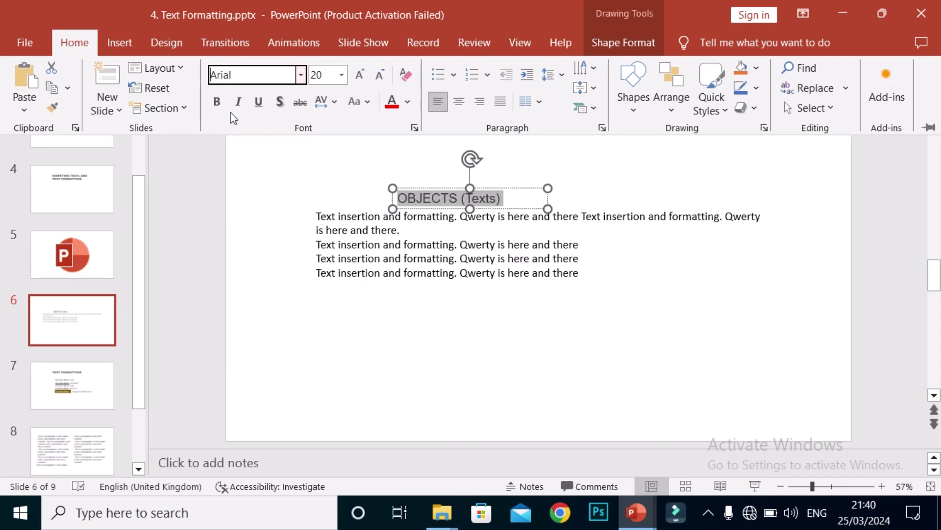
click(217, 102)
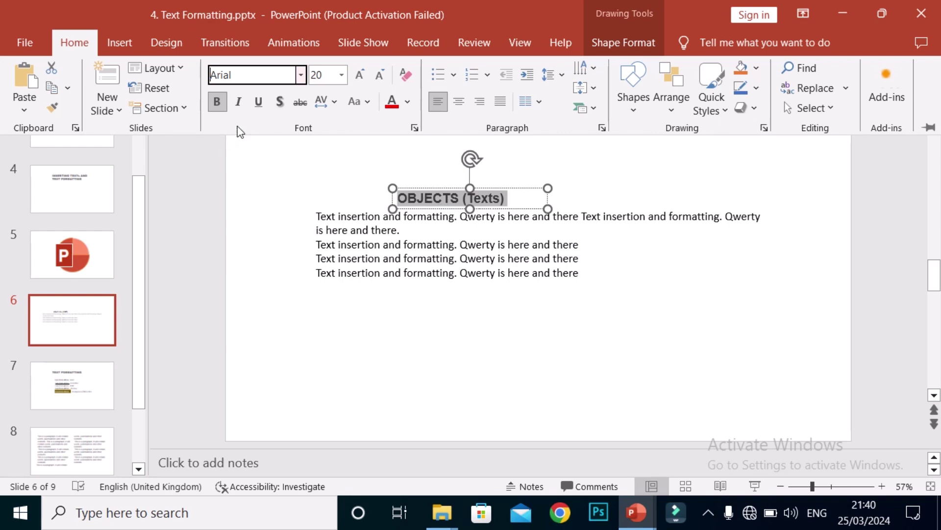
Return the heading's font to Arial Black and remove its bold formatting
click(301, 75)
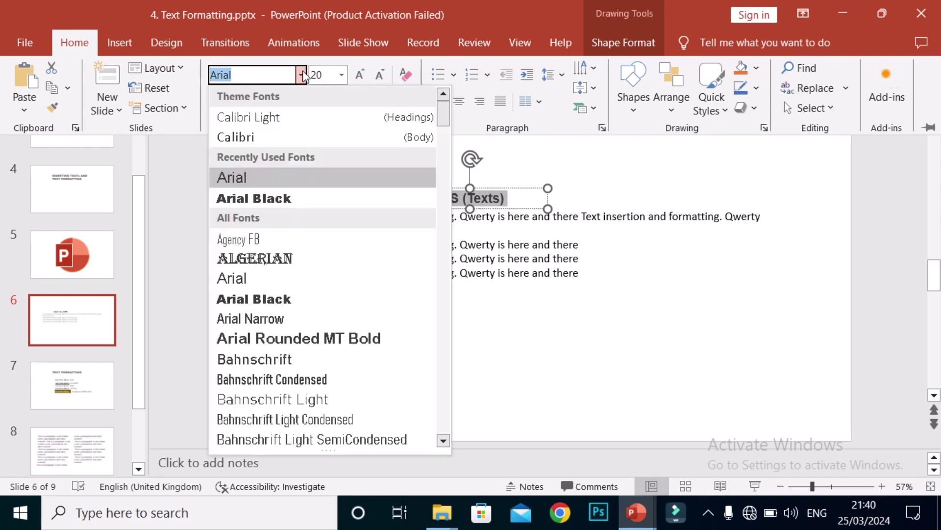
click(295, 201)
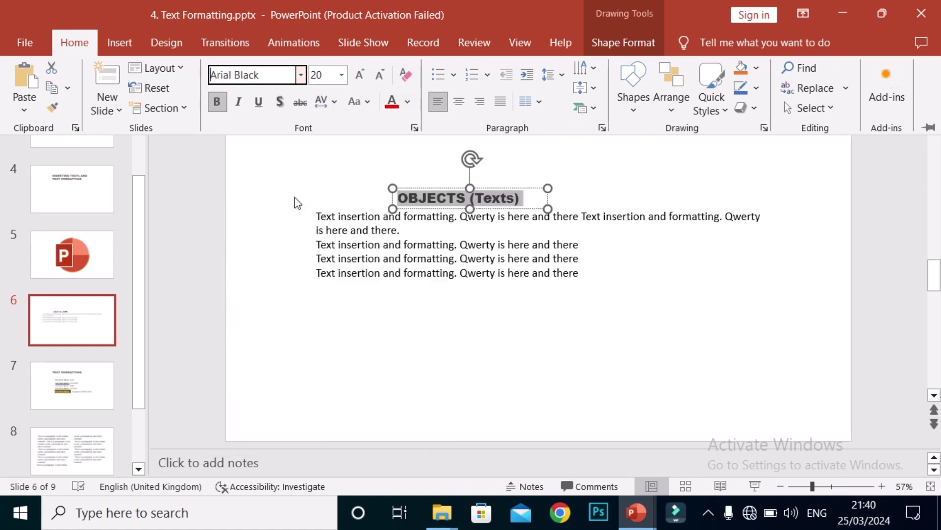
click(217, 102)
Color the heading "OBJECTS (Texts)" with a dark gray shade of the black theme color and apply a text shadow
click(409, 102)
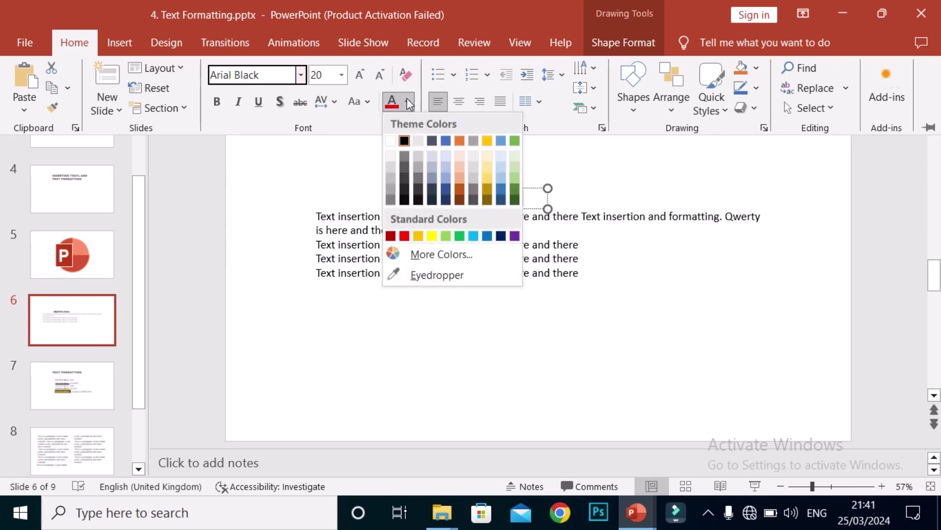
click(404, 179)
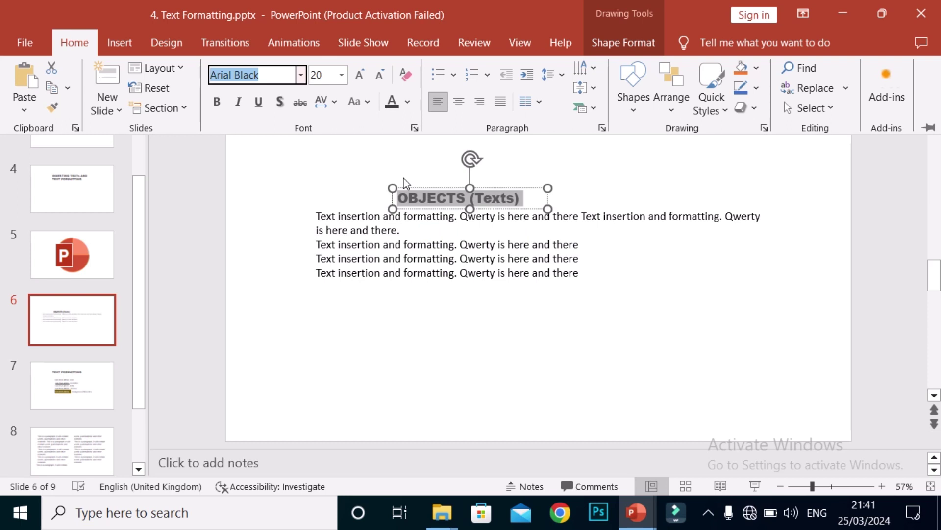
click(410, 107)
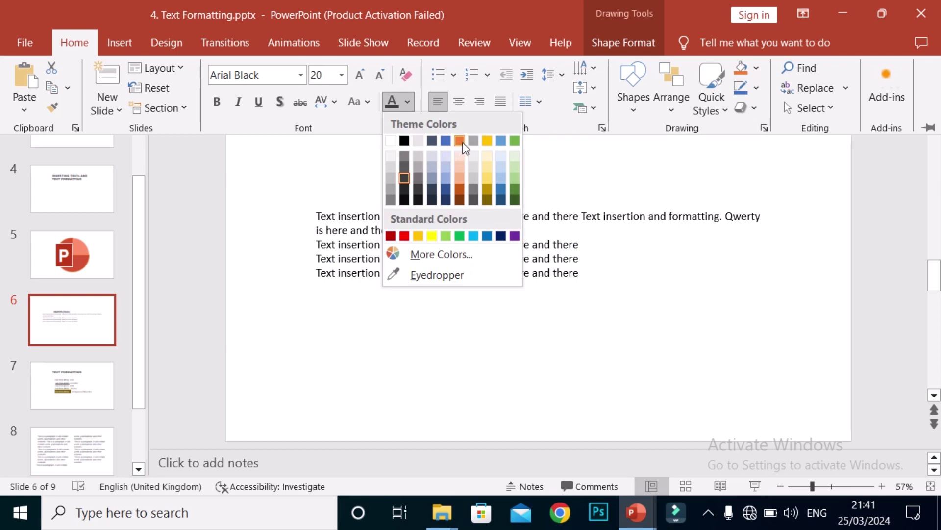
key(Escape)
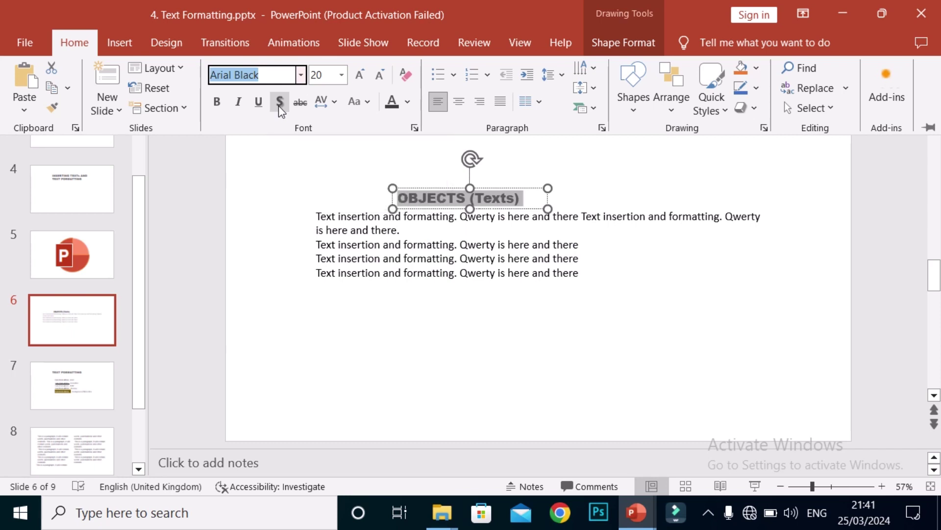
click(407, 309)
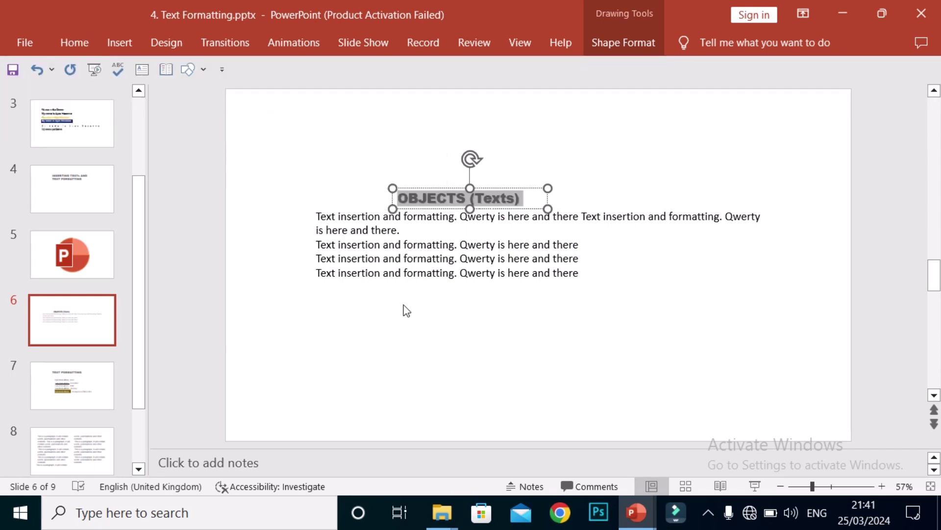
click(453, 314)
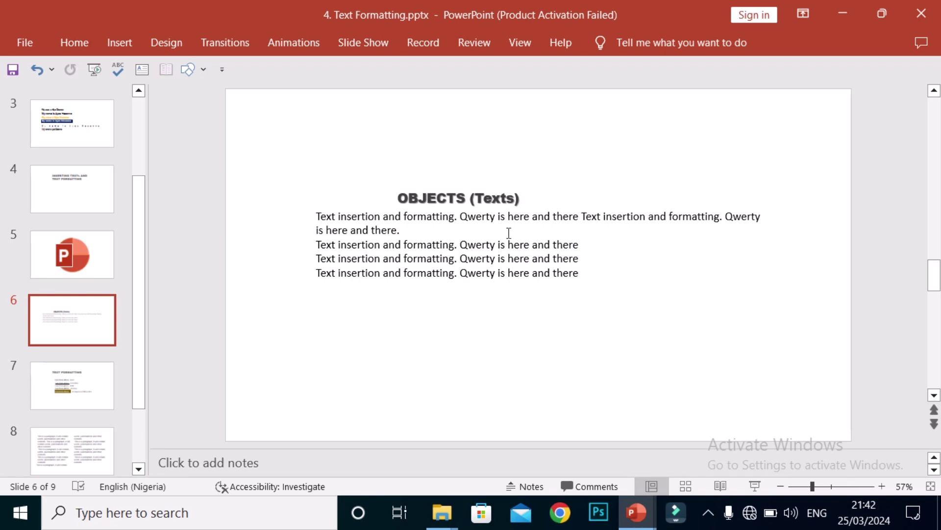
Move the heading "OBJECTS (Texts)" up and slightly right so it sits clear above the body text
click(479, 197)
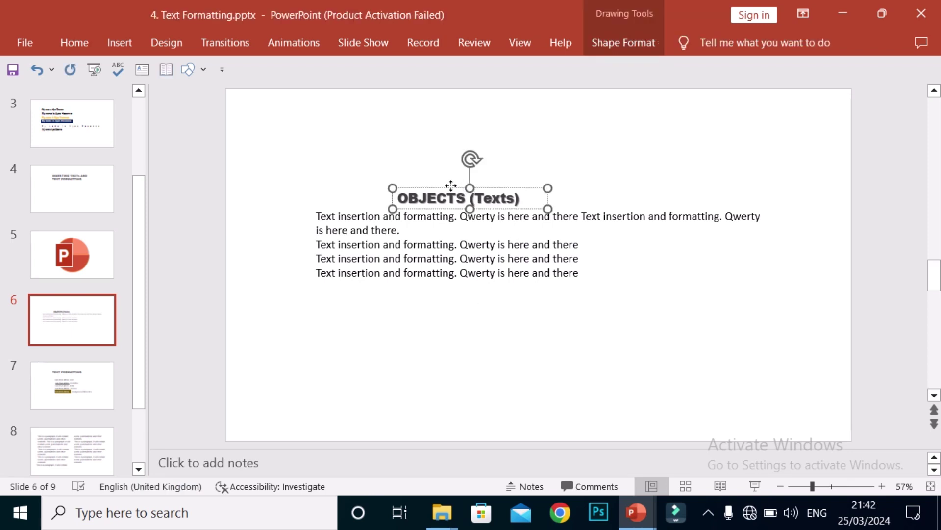
drag(450, 186, 498, 141)
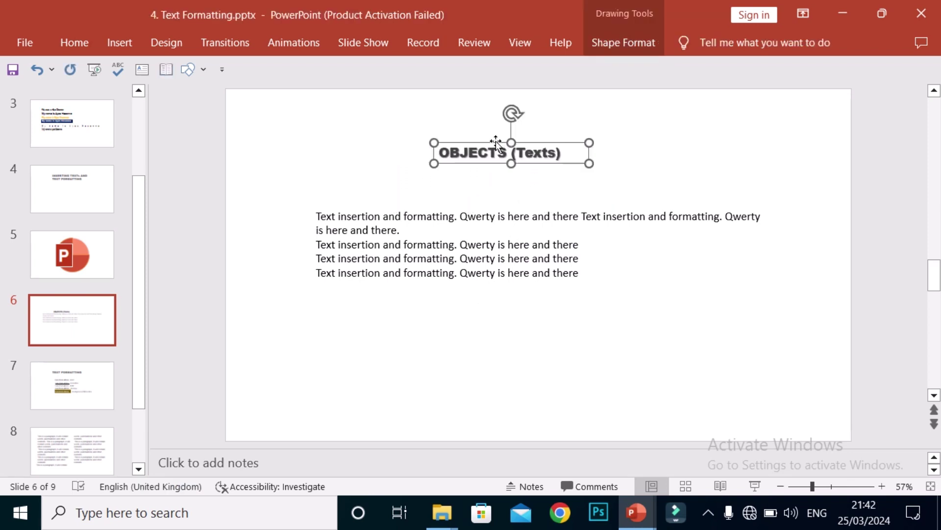
click(483, 246)
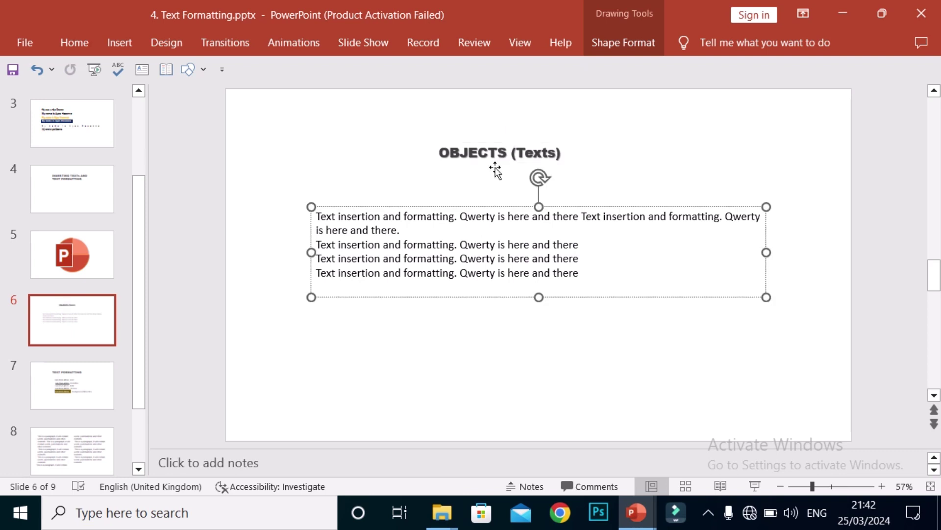
Remove the text shadow from the whole heading "OBJECTS (Texts)" and reapply it
click(488, 153)
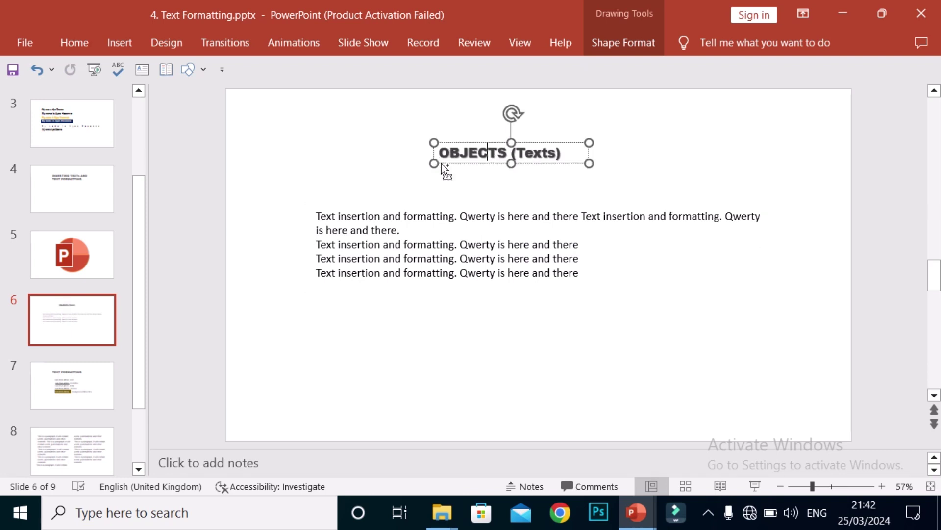
key(ctrl+a)
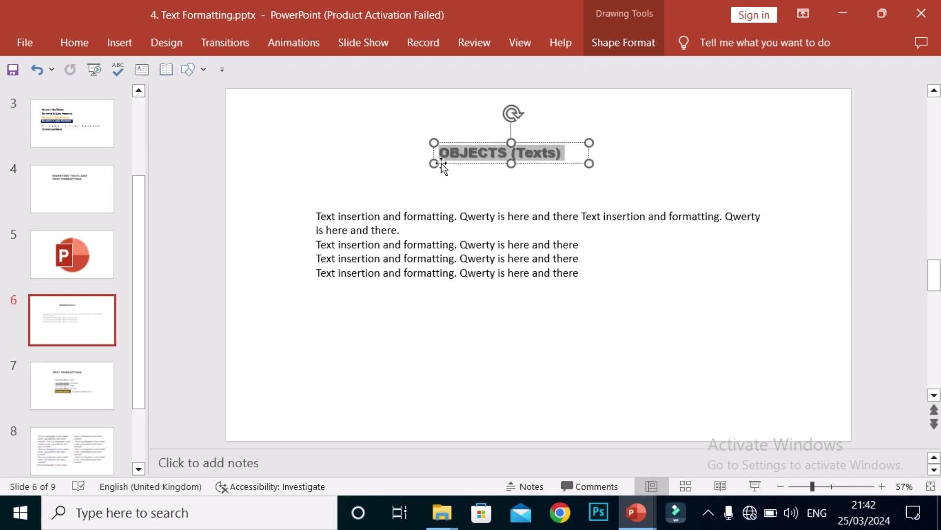
click(87, 45)
click(275, 103)
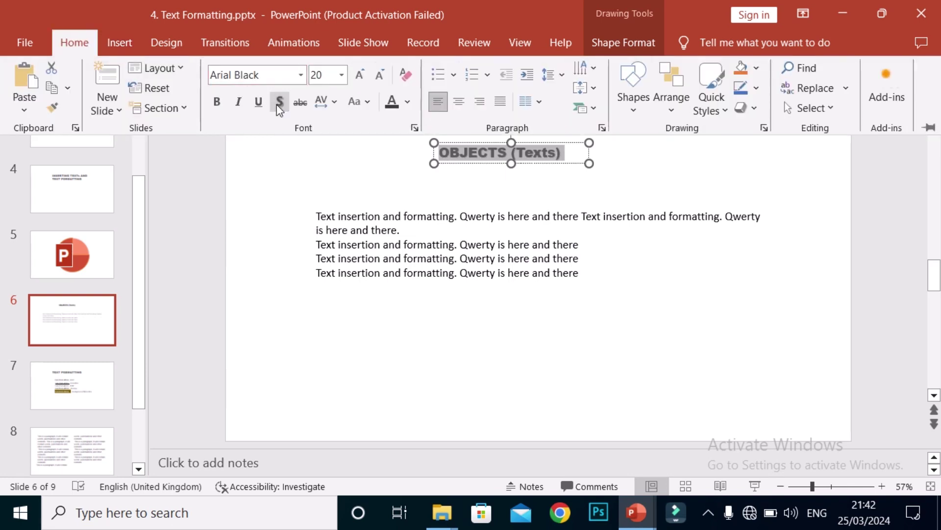
click(276, 105)
click(449, 247)
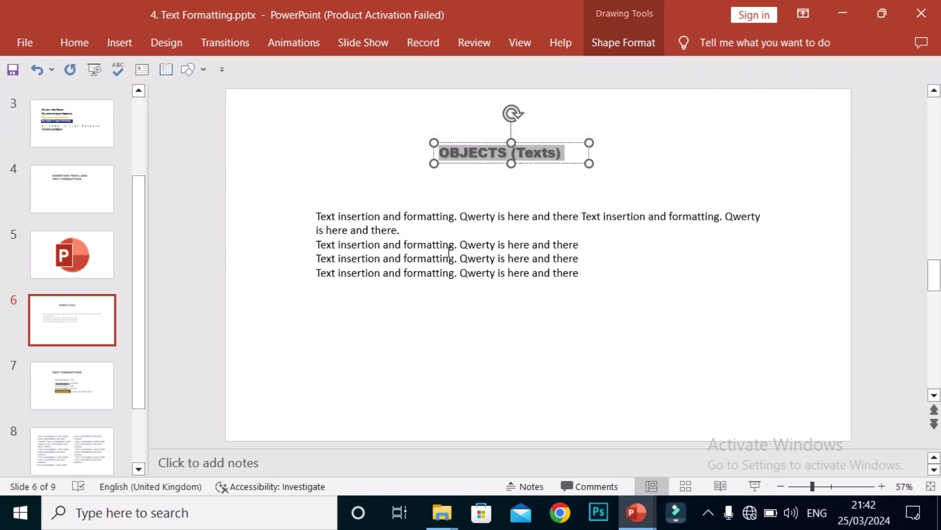
Change the font of all the body text below the heading to Poppins
click(449, 247)
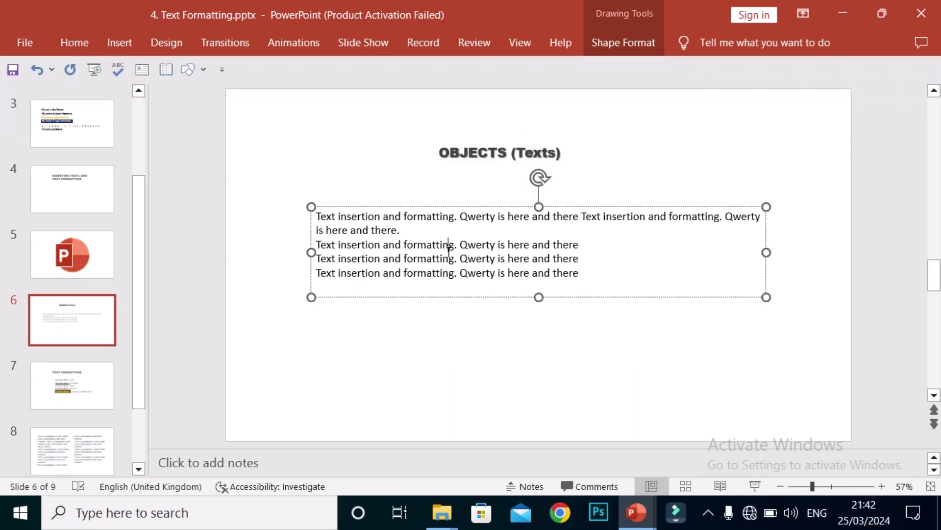
click(494, 390)
click(520, 259)
click(459, 243)
key(ctrl+a)
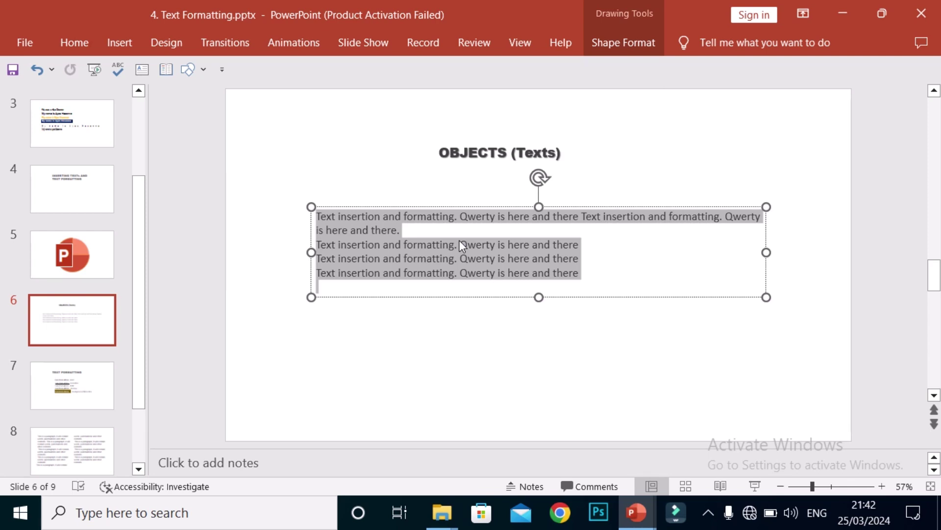
click(95, 42)
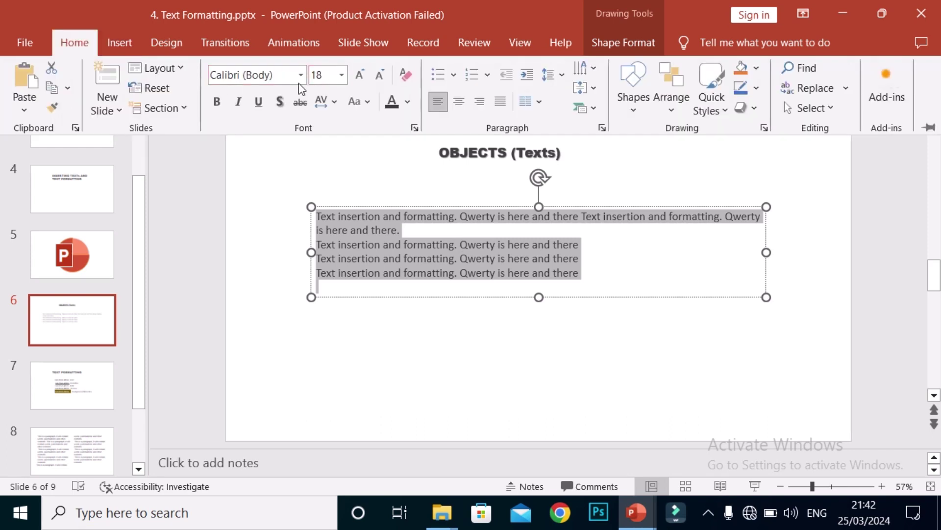
click(300, 76)
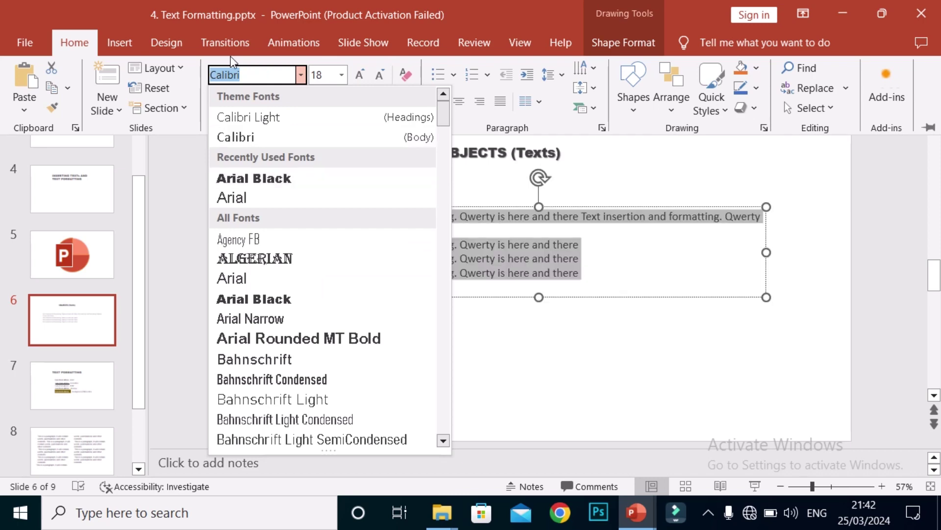
text(Popp)
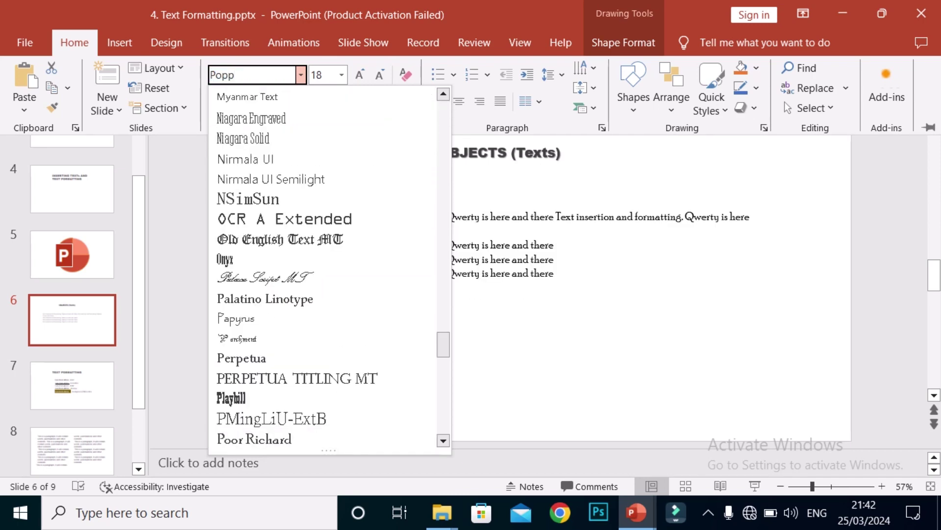
text(ins)
key(Return)
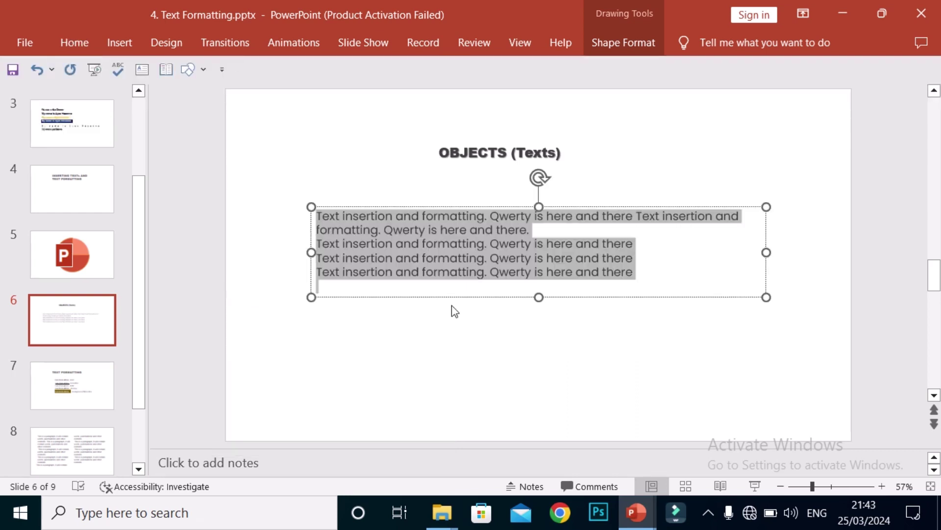
Check the font and font size options for the selected body text
click(87, 51)
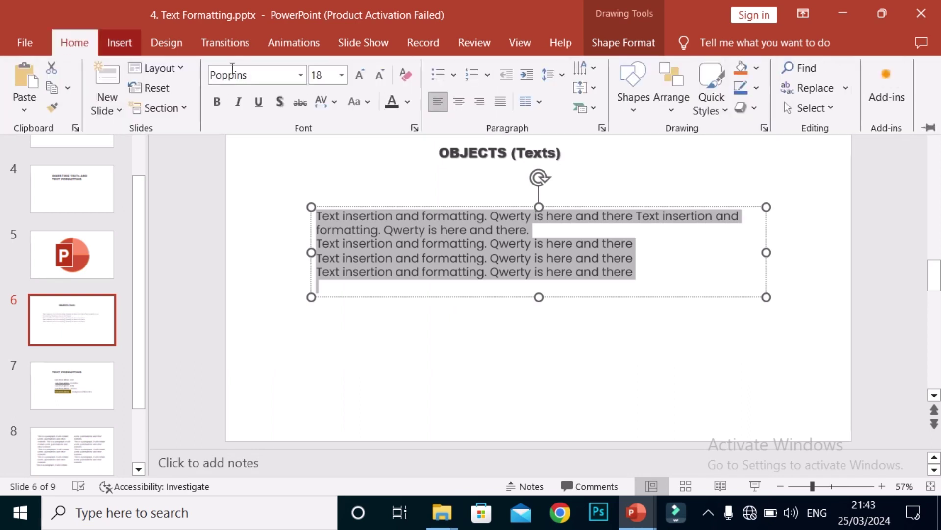
click(301, 77)
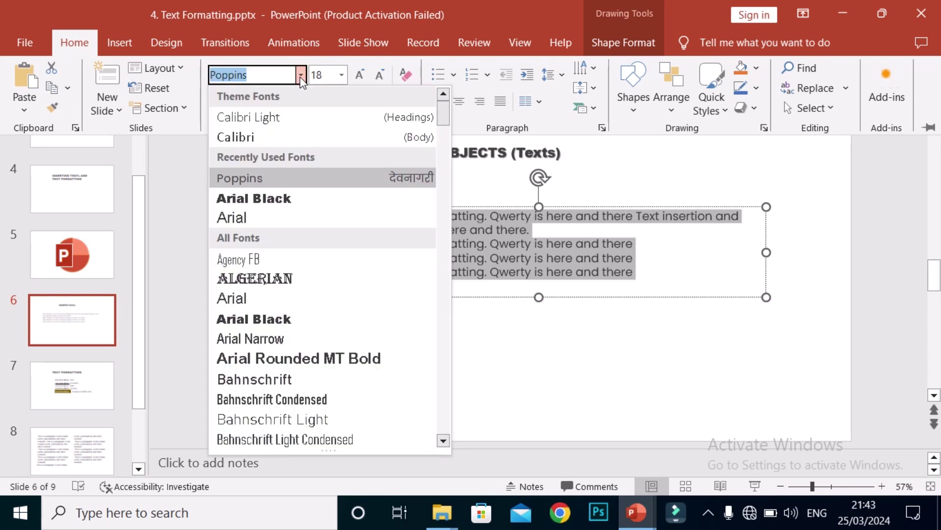
click(301, 77)
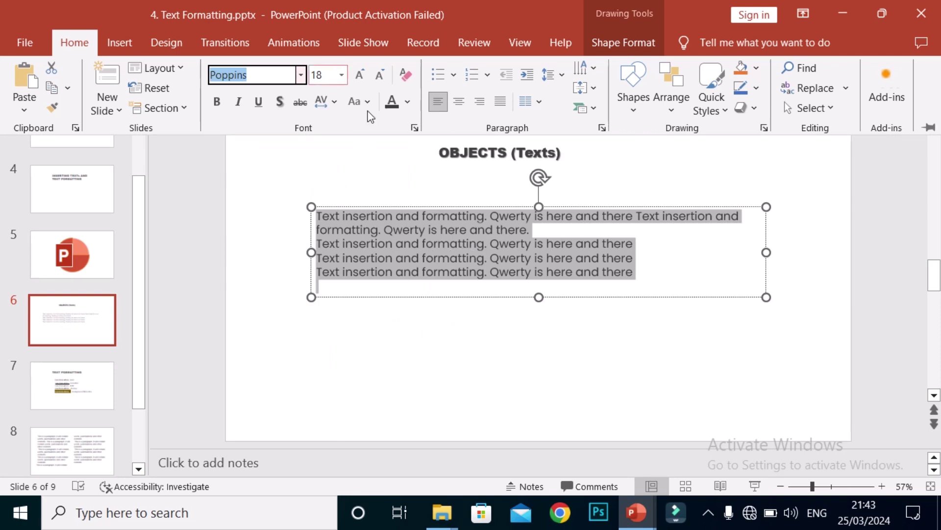
click(342, 75)
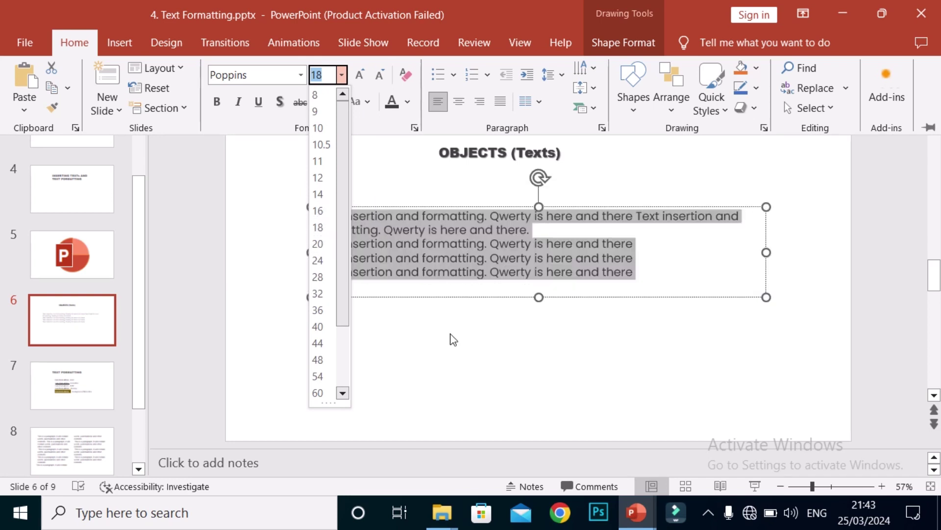
key(Escape)
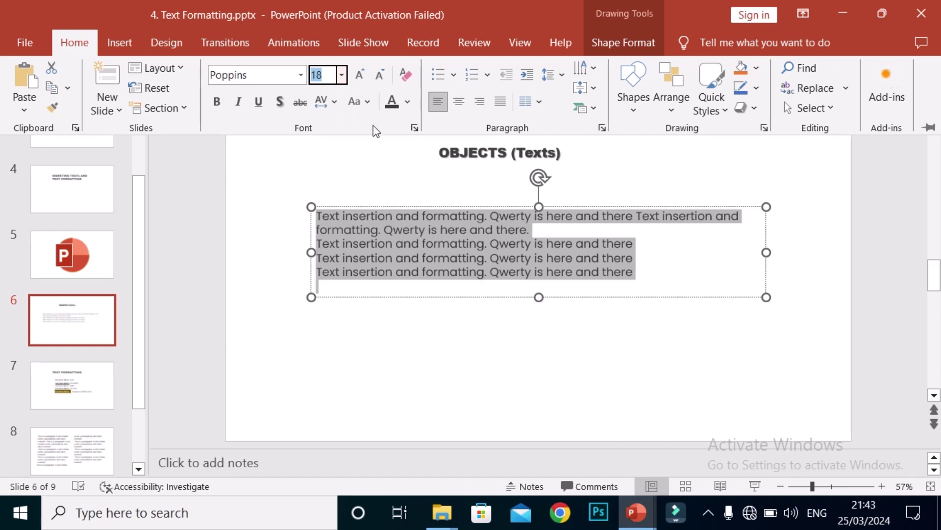
Color the body text with a dark gray shade of the black theme color
click(409, 102)
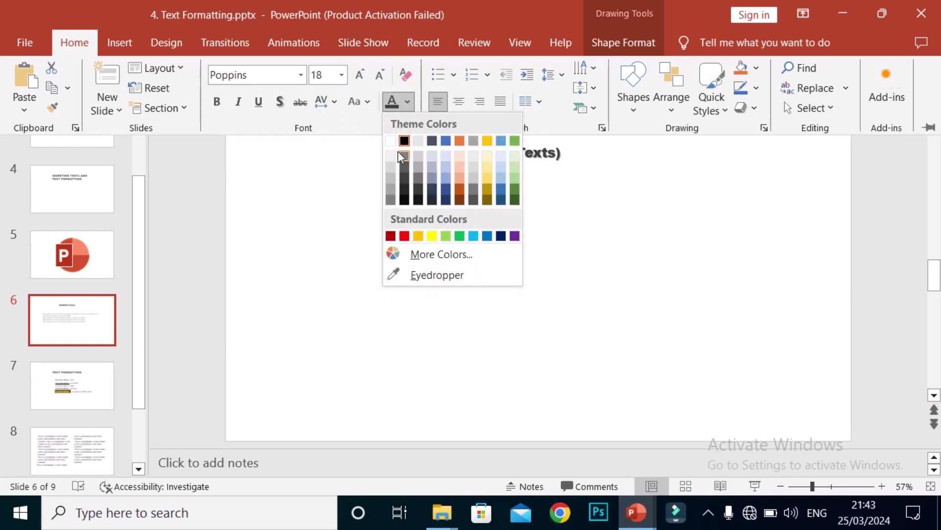
click(404, 178)
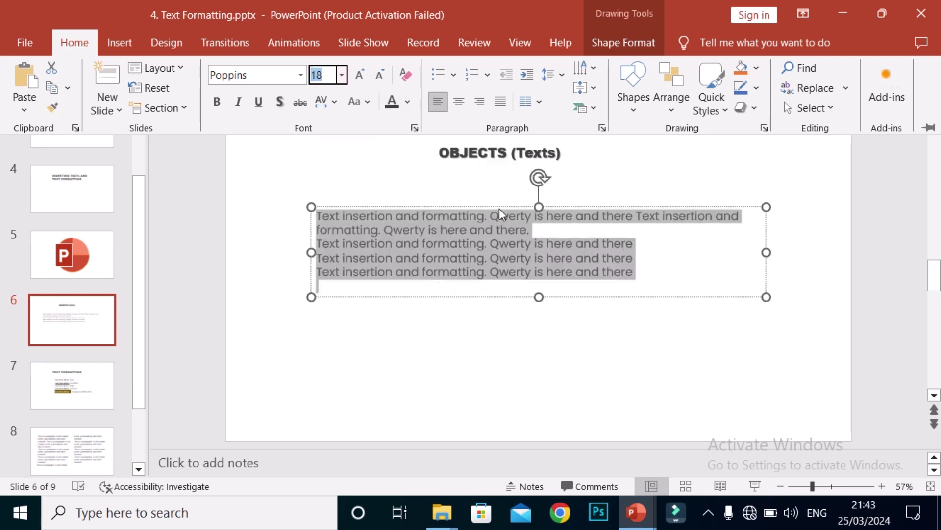
key(ctrl+F1)
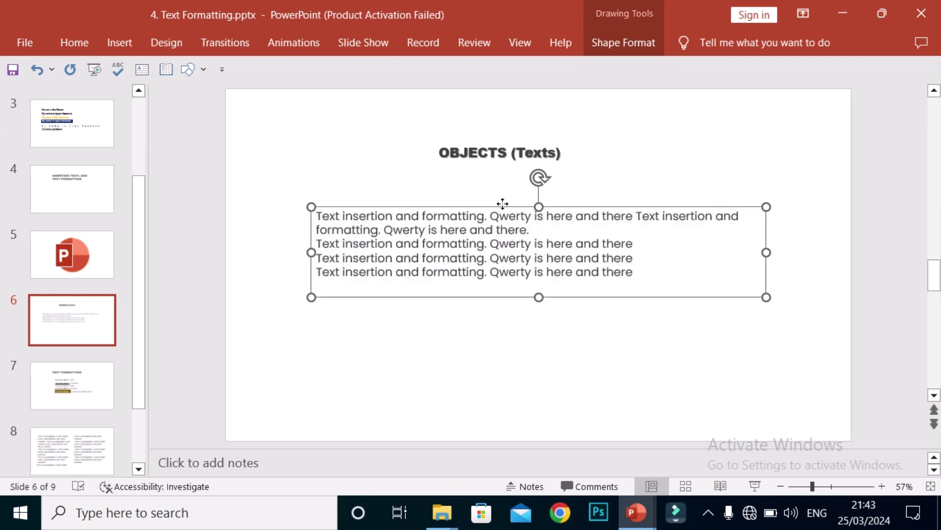